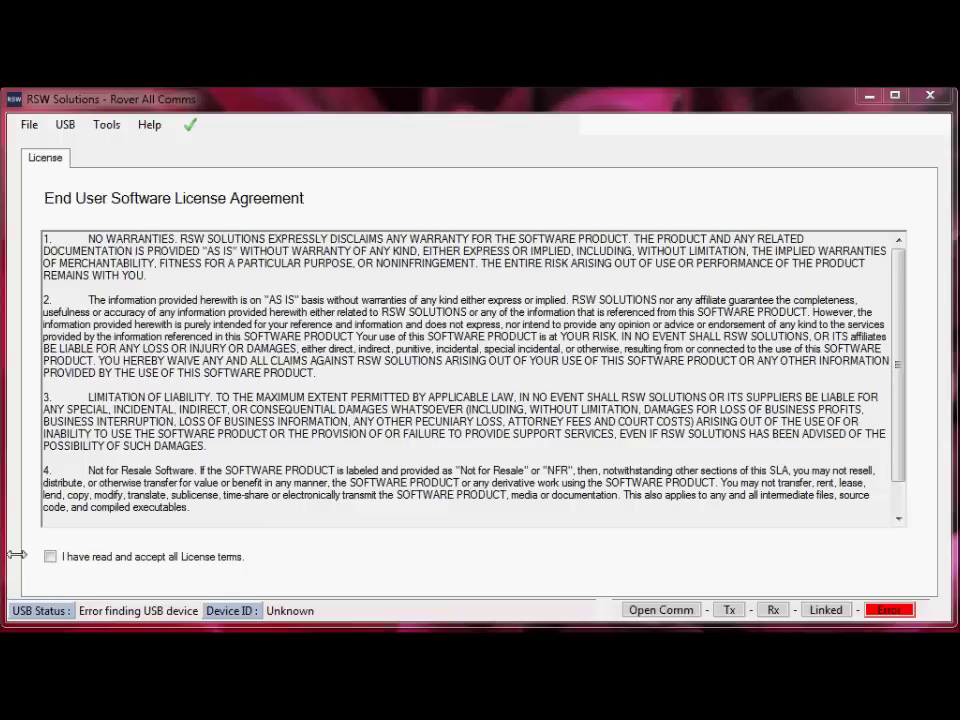
Accept the license terms and show the MKIII Range Rover modules available for reading faults
{"action": "left_click", "coordinate": [67, 556]}
{"action": "left_click", "coordinate": [103, 160]}
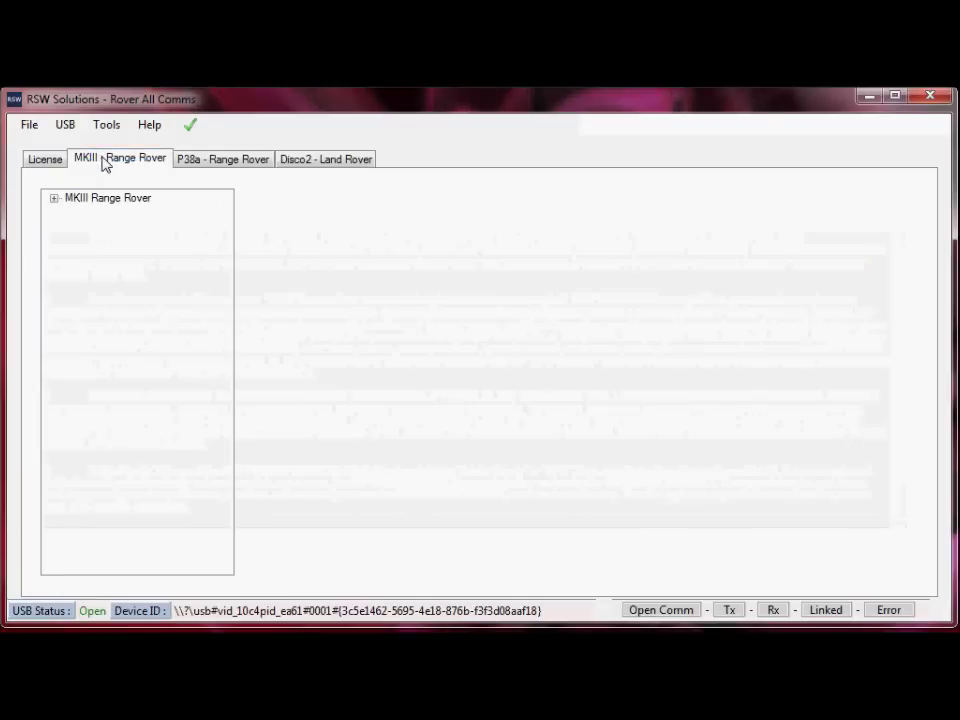
{"action": "left_click", "coordinate": [55, 199]}
{"action": "left_click", "coordinate": [72, 214]}
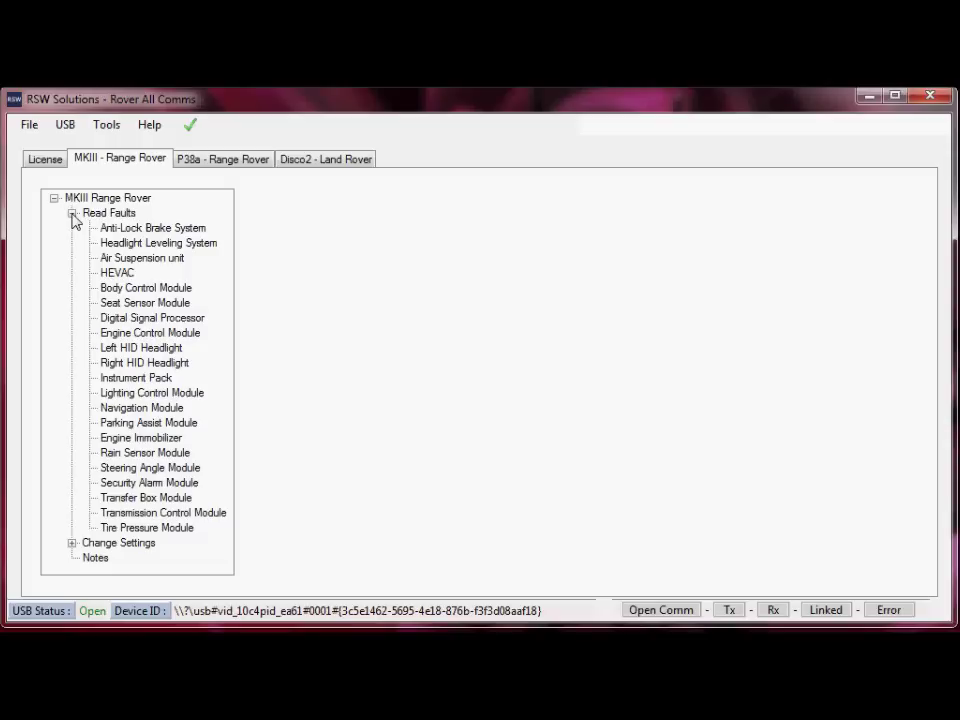
View the MKIII Range Rover's changeable settings, including Air Suspension Calibration and Body Module Functions
{"action": "left_click", "coordinate": [72, 213]}
{"action": "left_click", "coordinate": [72, 228]}
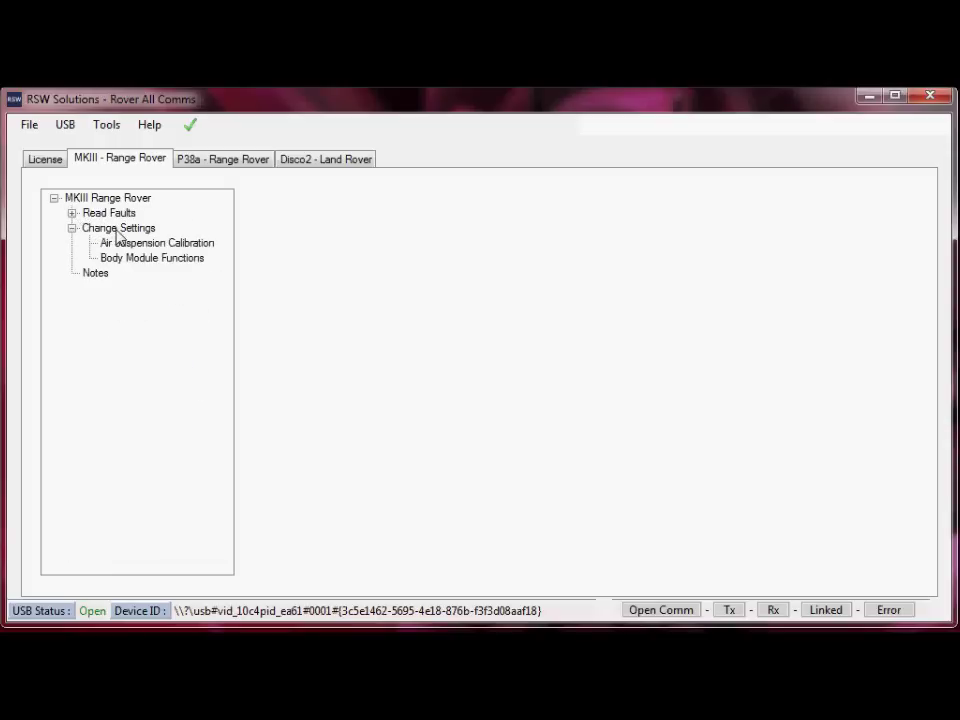
{"action": "left_click", "coordinate": [117, 229]}
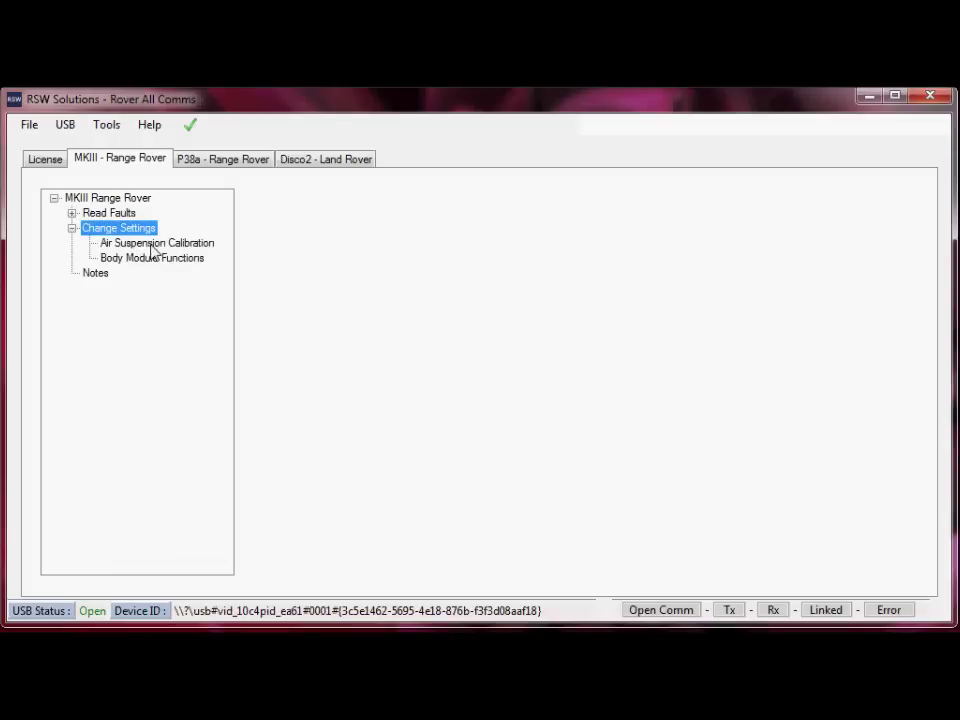
{"action": "left_click", "coordinate": [151, 245]}
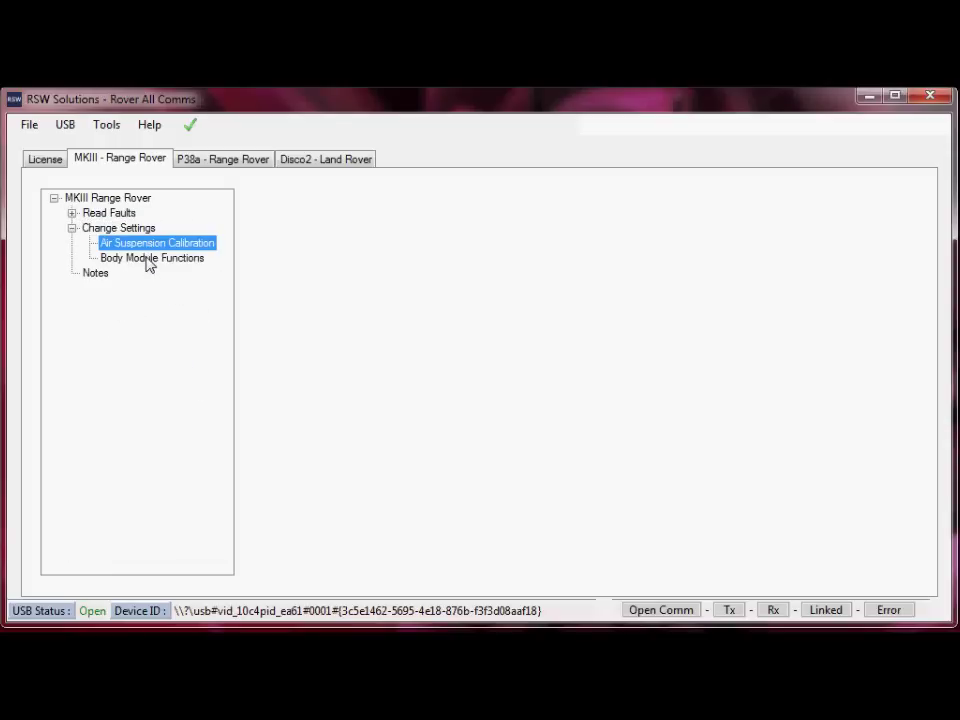
{"action": "left_click", "coordinate": [149, 259]}
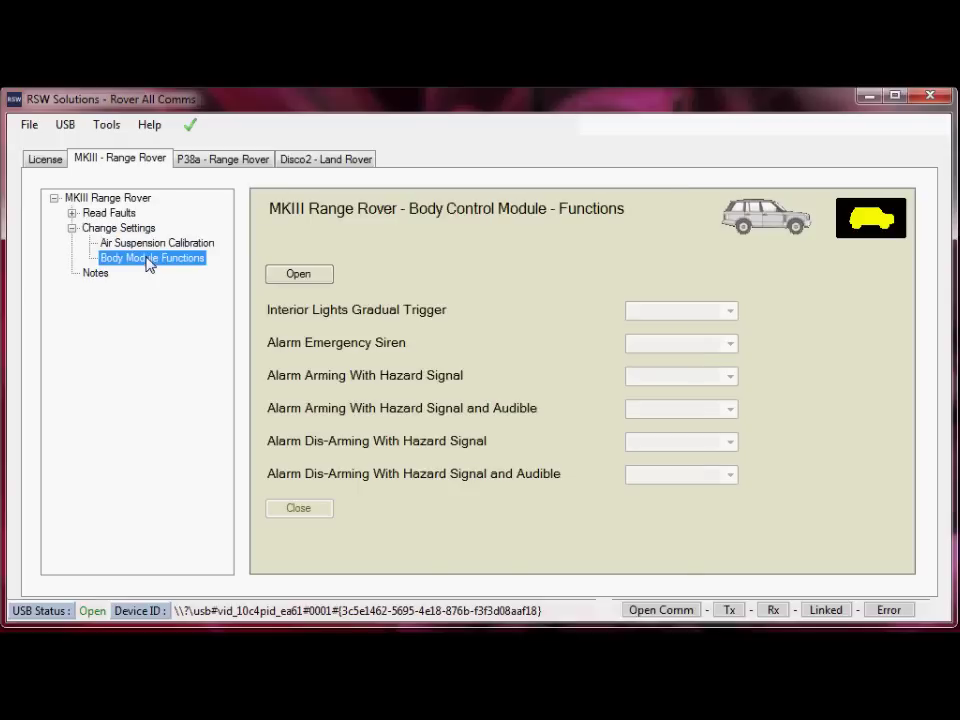
Connect to the MKIII Anti-Lock Brake System, read and clear its faults, and close the connection
{"action": "left_click", "coordinate": [72, 227]}
{"action": "left_click", "coordinate": [72, 214]}
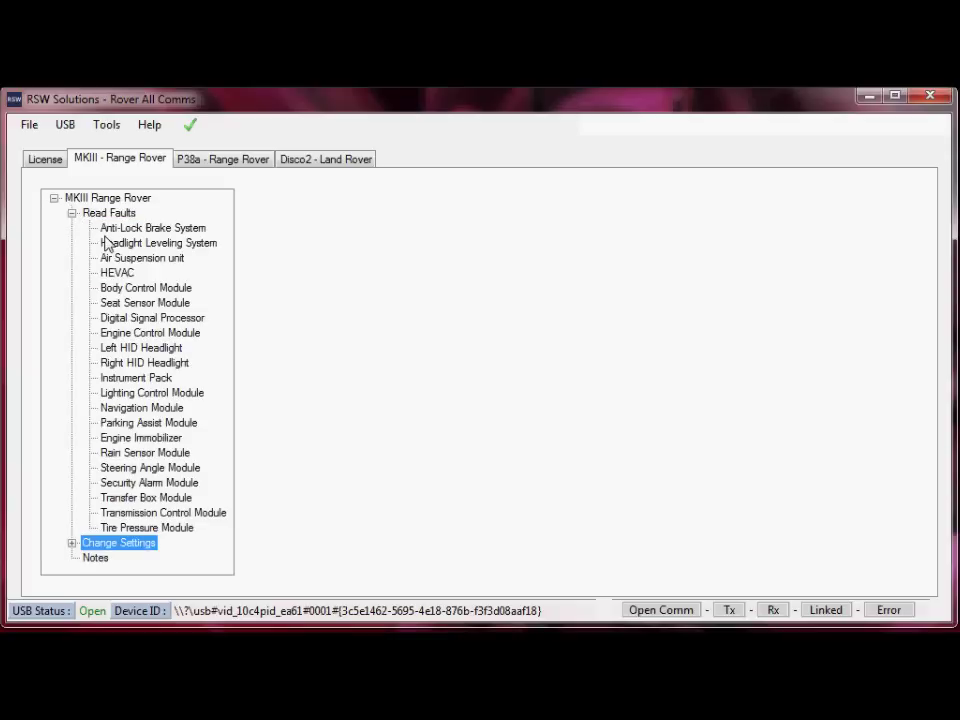
{"action": "left_click", "coordinate": [122, 230]}
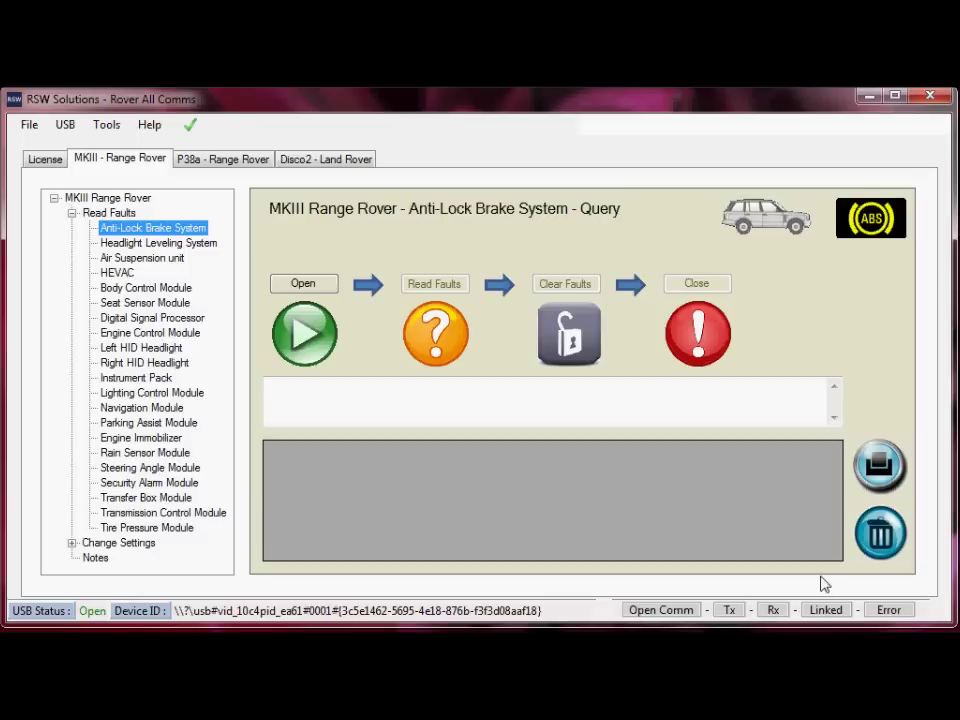
{"action": "left_click", "coordinate": [298, 285]}
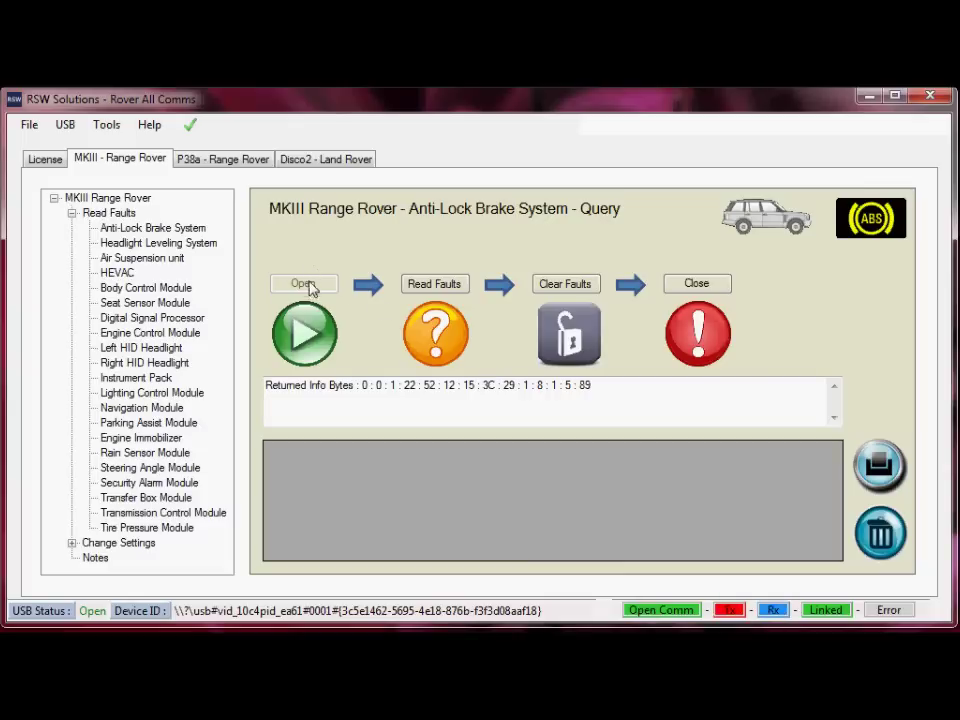
{"action": "left_click", "coordinate": [447, 285]}
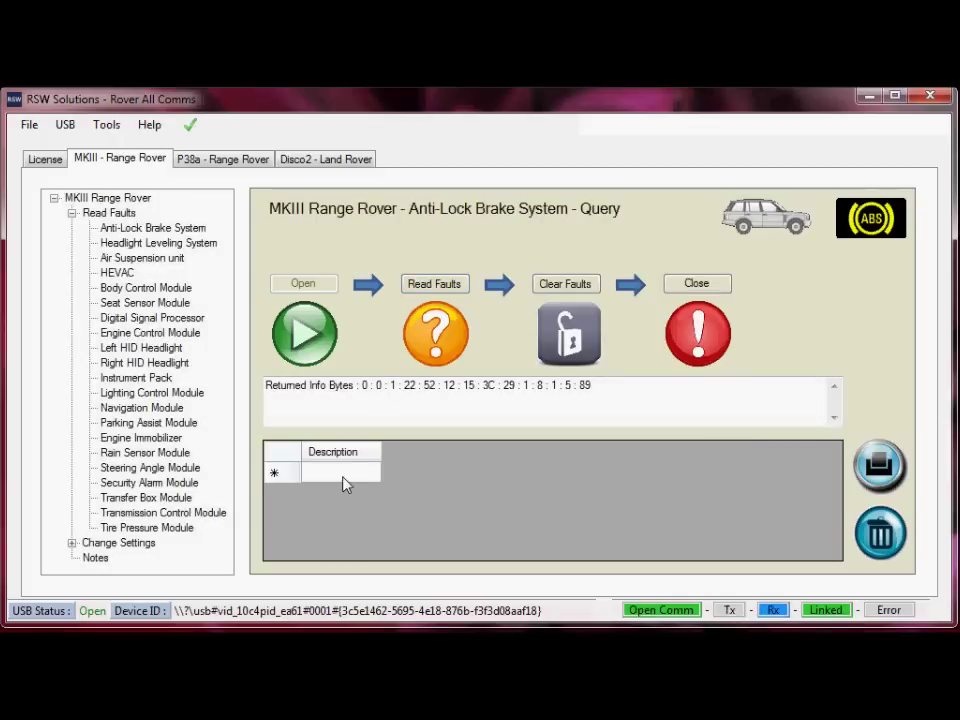
{"action": "left_click", "coordinate": [572, 284]}
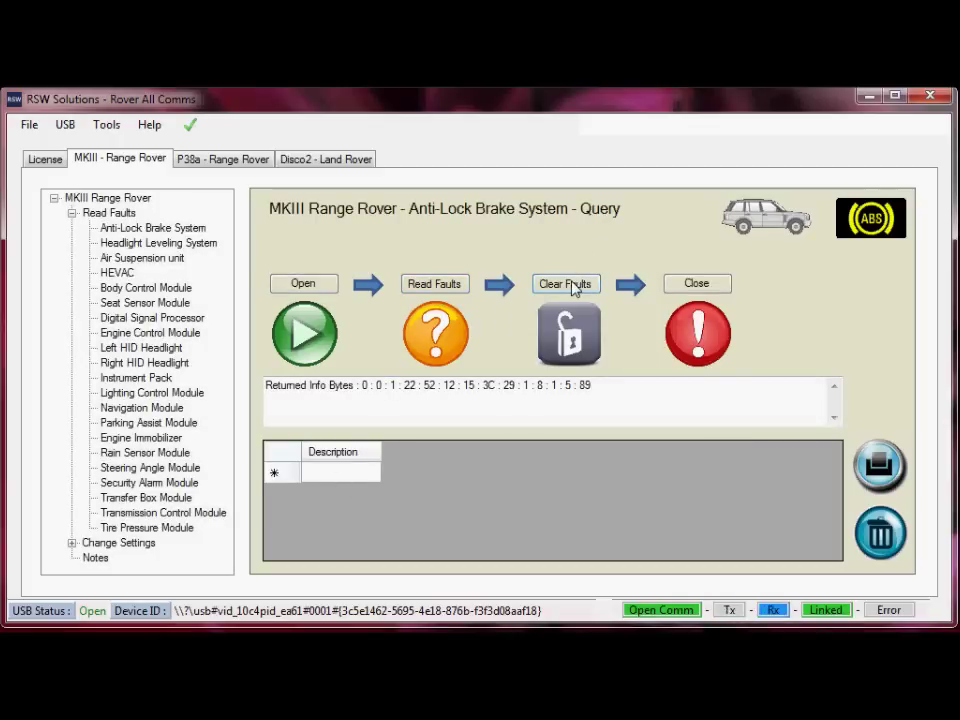
{"action": "left_click", "coordinate": [680, 284]}
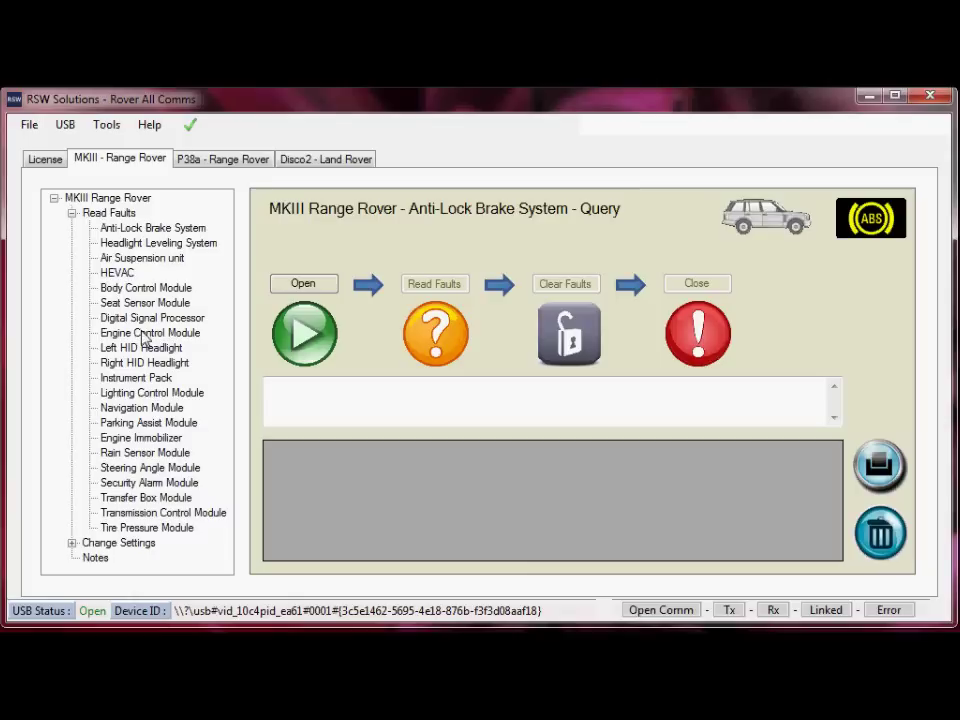
Connect to the MKIII Engine Immobilizer, read and clear its faults, and close the connection
{"action": "left_click", "coordinate": [122, 439]}
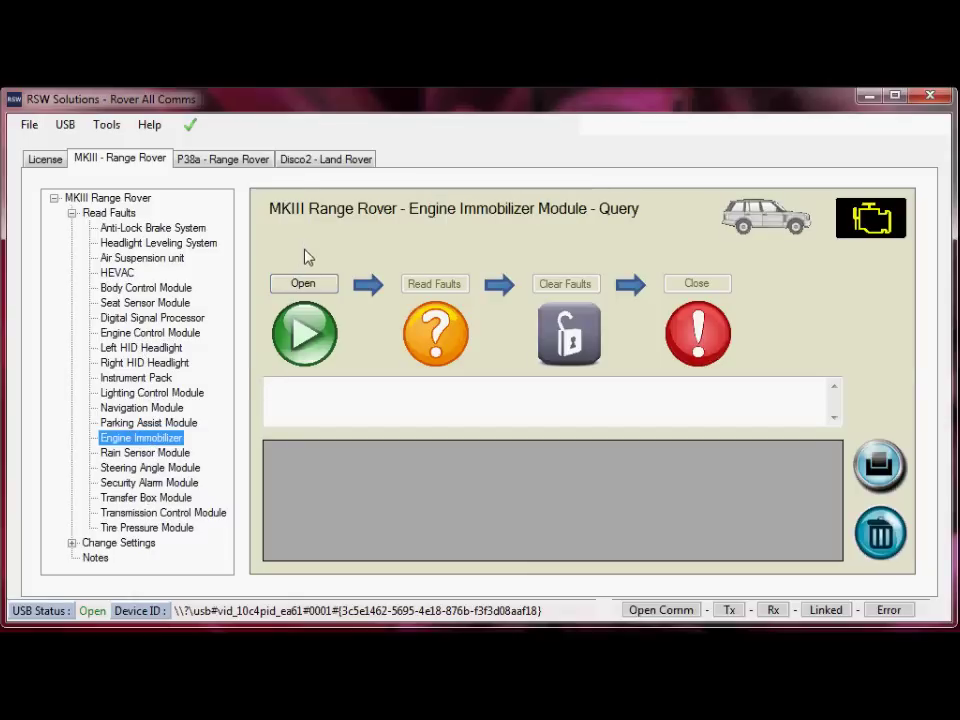
{"action": "left_click", "coordinate": [302, 283]}
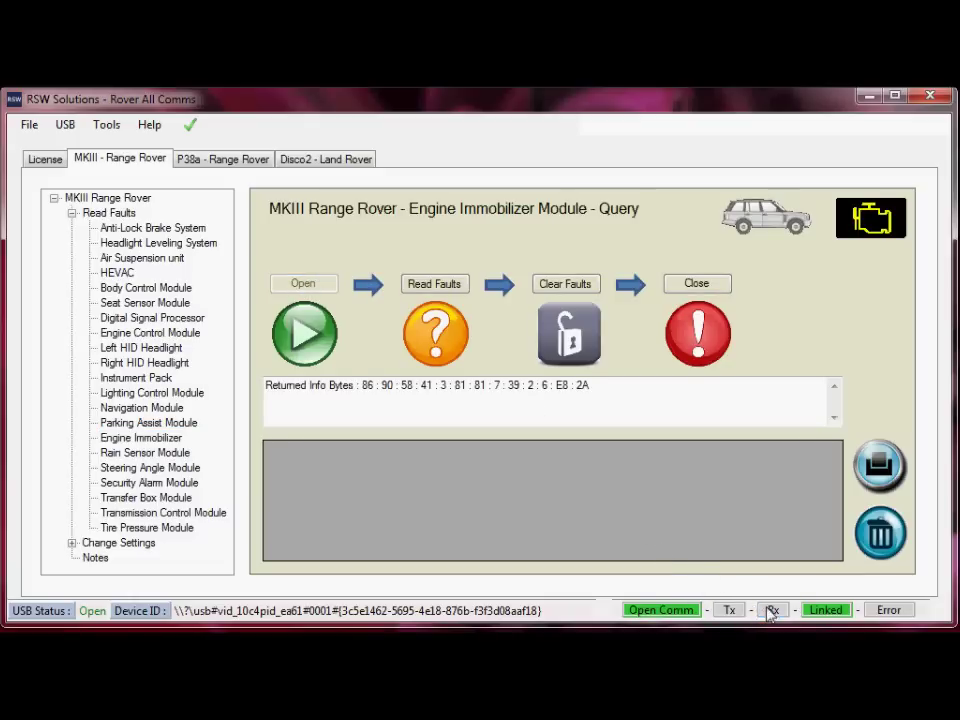
{"action": "left_click", "coordinate": [436, 278]}
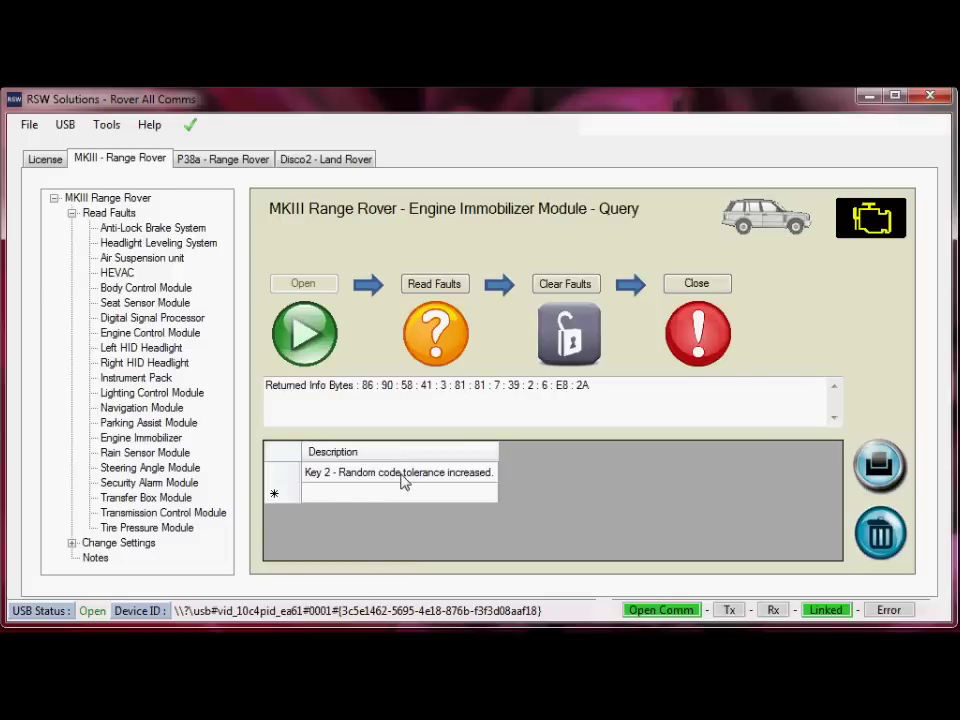
{"action": "left_click", "coordinate": [565, 289]}
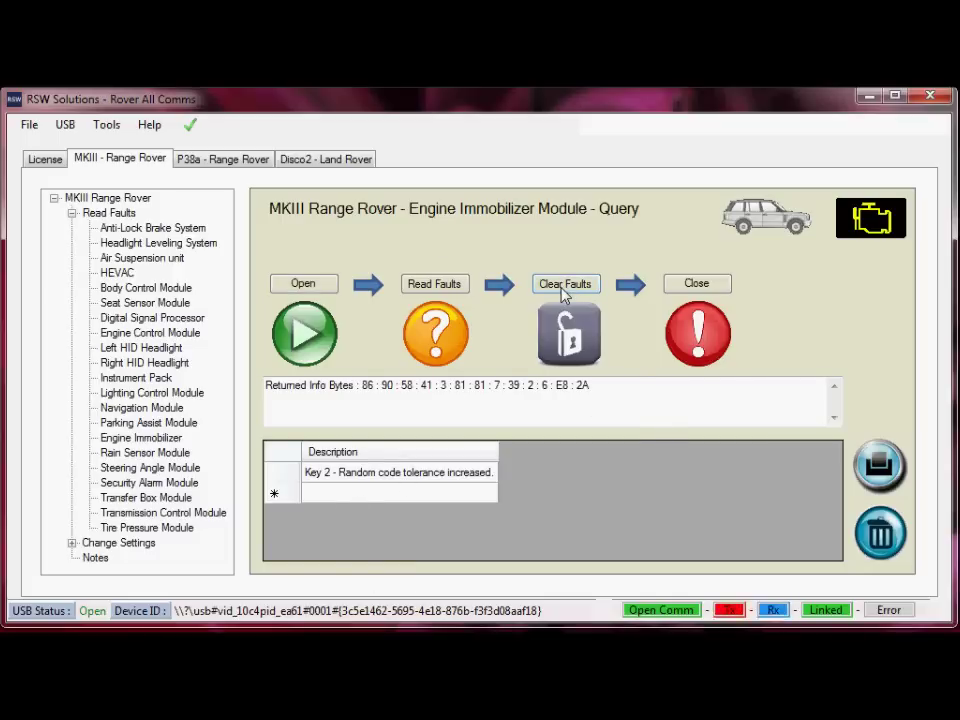
{"action": "left_click", "coordinate": [670, 283]}
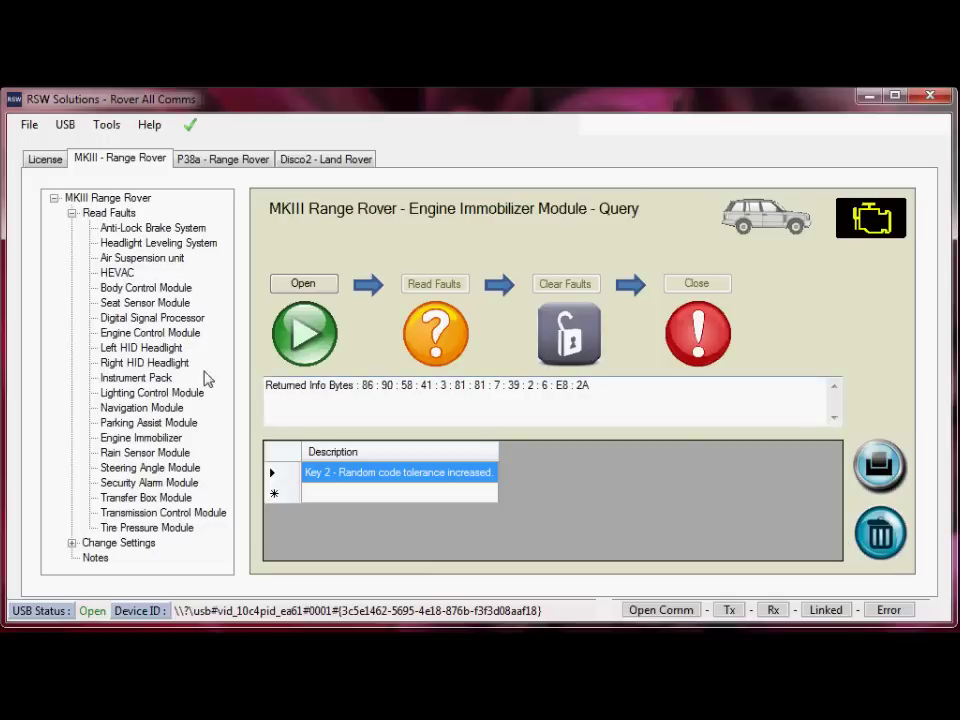
Open communication with the MKIII body control module from its Body Module Functions settings
{"action": "left_click", "coordinate": [72, 213]}
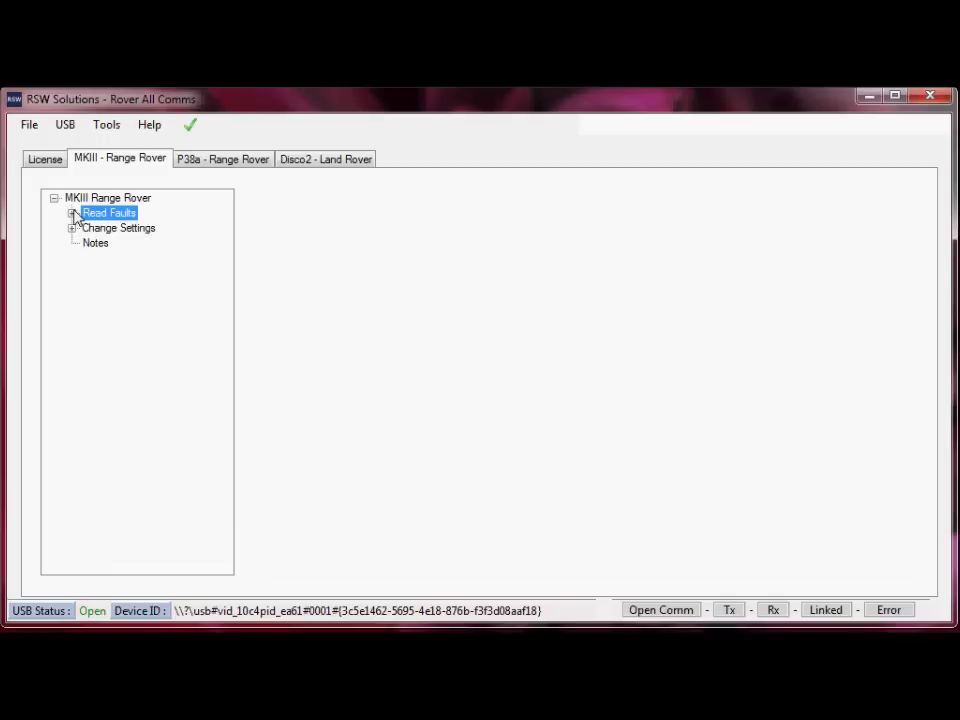
{"action": "left_click", "coordinate": [72, 228]}
{"action": "left_click", "coordinate": [112, 229]}
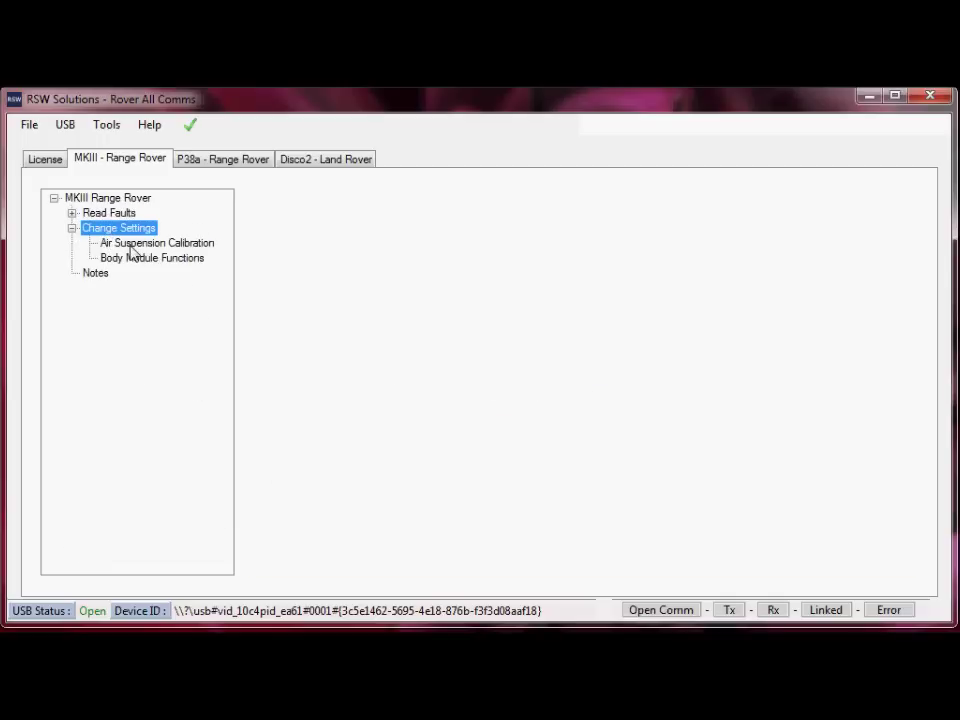
{"action": "left_click", "coordinate": [132, 244]}
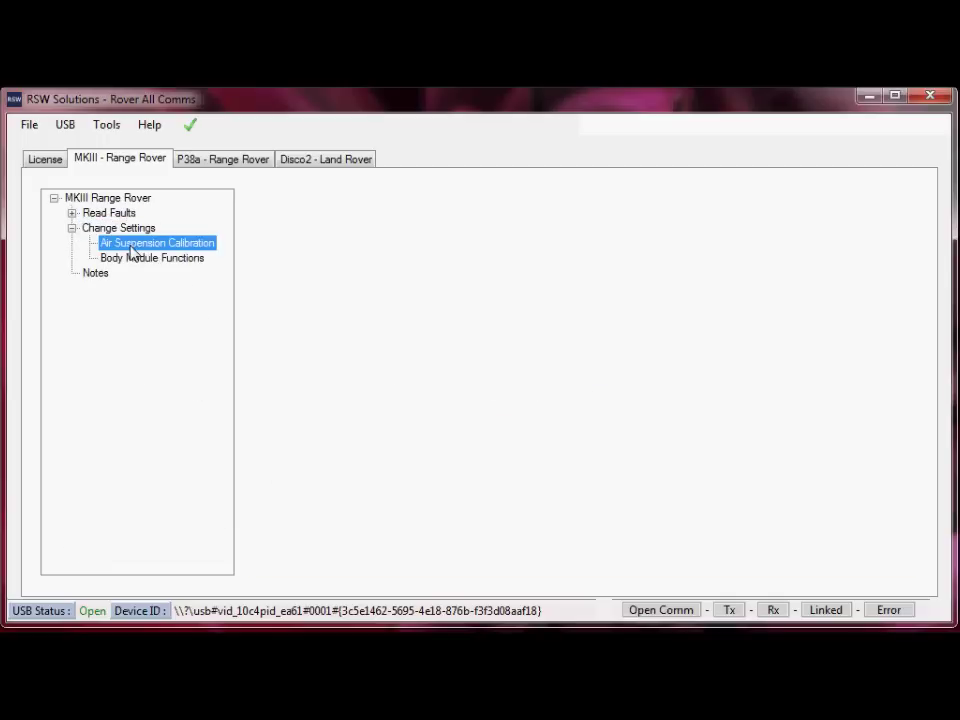
{"action": "left_click", "coordinate": [138, 260]}
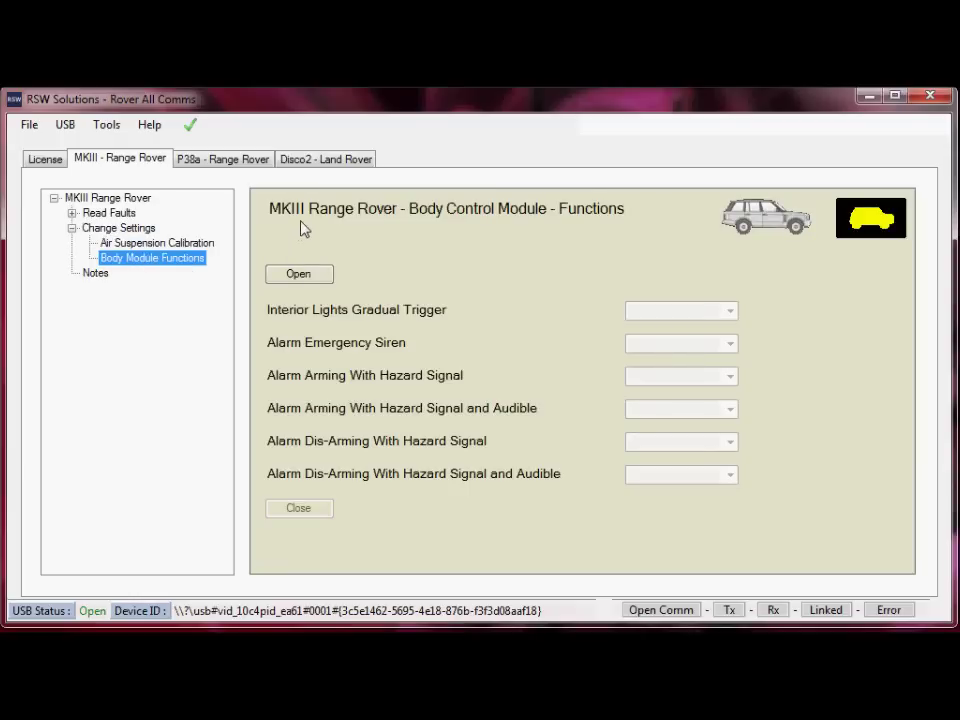
{"action": "left_click", "coordinate": [310, 279]}
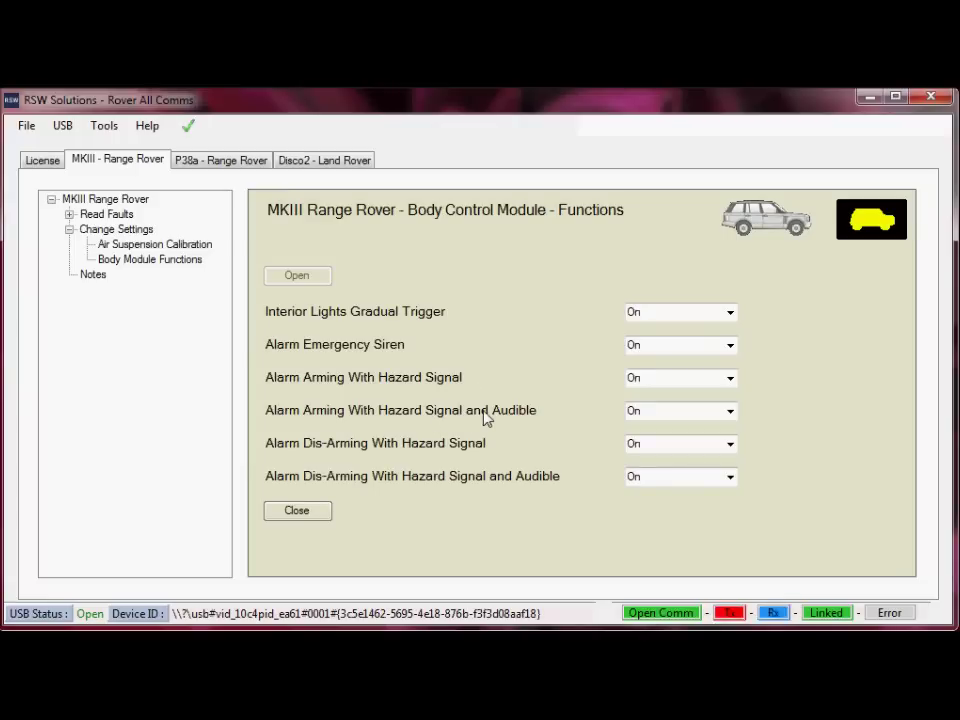
Set Alarm Arming With Hazard Signal and Audible to Off and close the body control module connection
{"action": "left_click", "coordinate": [732, 413]}
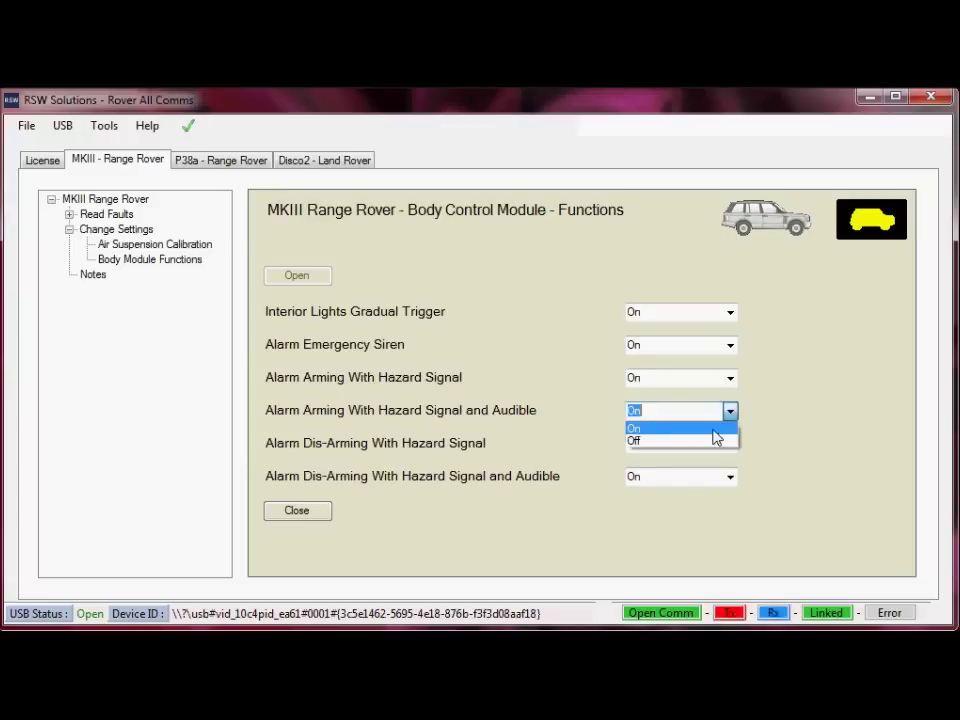
{"action": "left_click", "coordinate": [701, 442]}
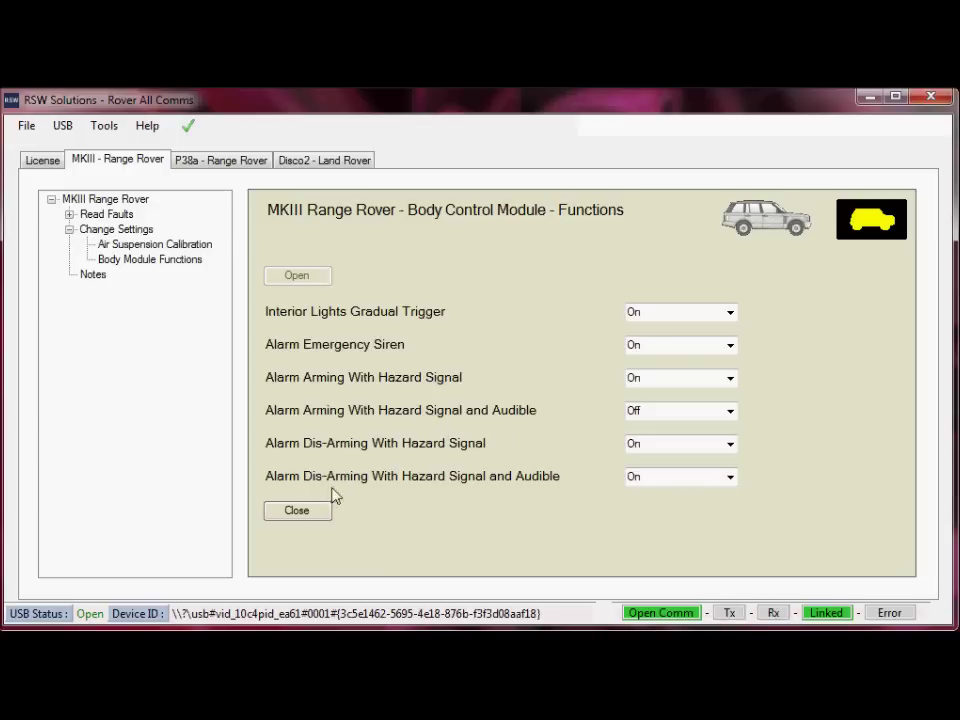
{"action": "left_click", "coordinate": [305, 511]}
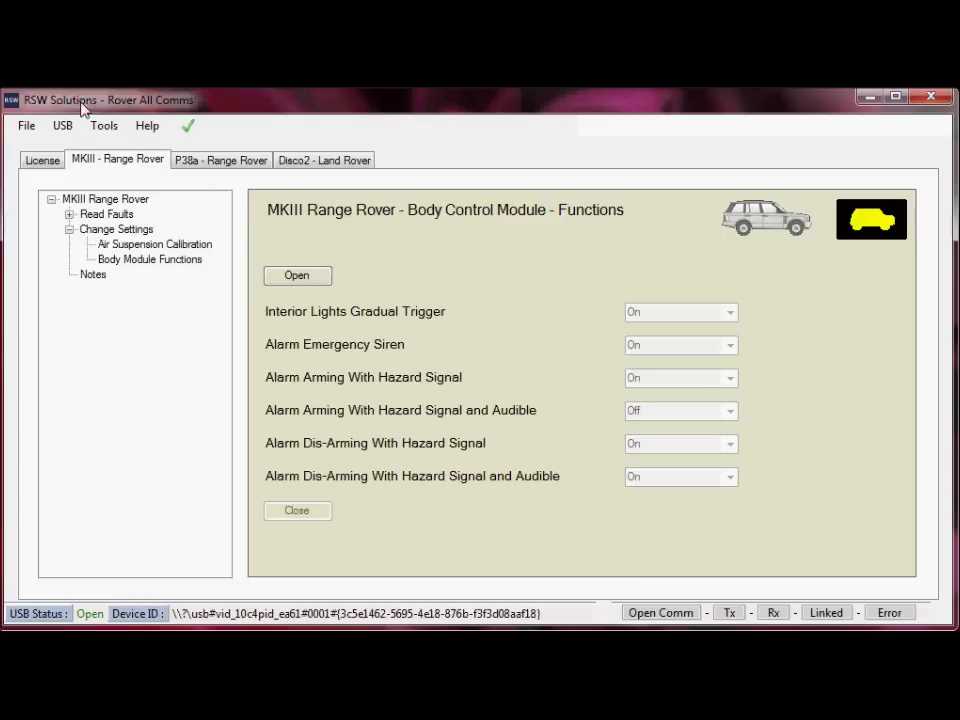
Check whether a software update is available
{"action": "left_click", "coordinate": [105, 127]}
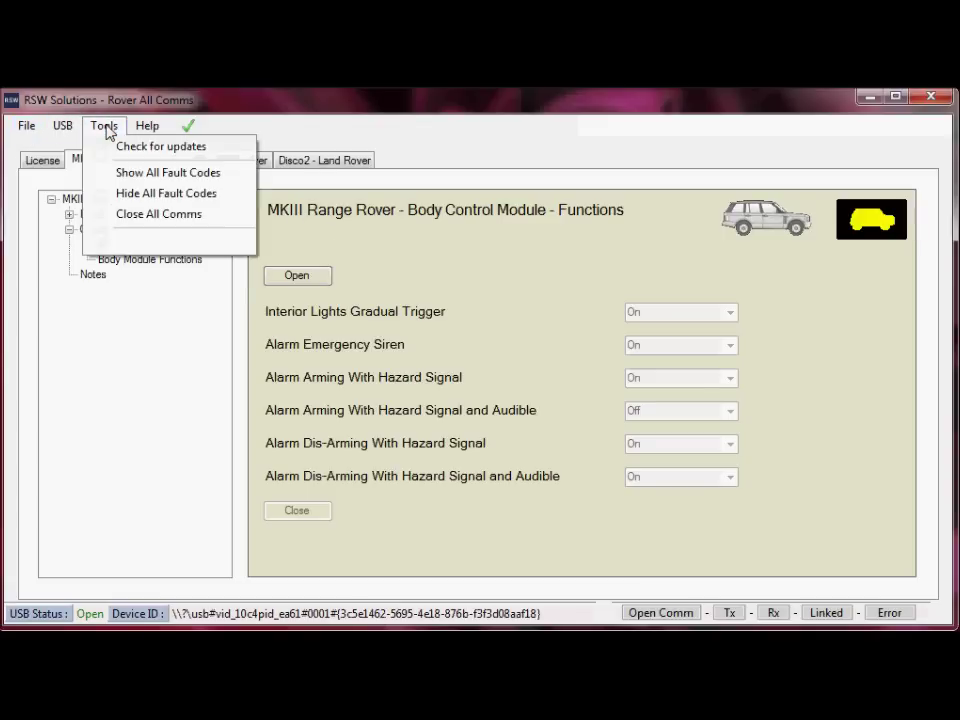
{"action": "left_click", "coordinate": [113, 146]}
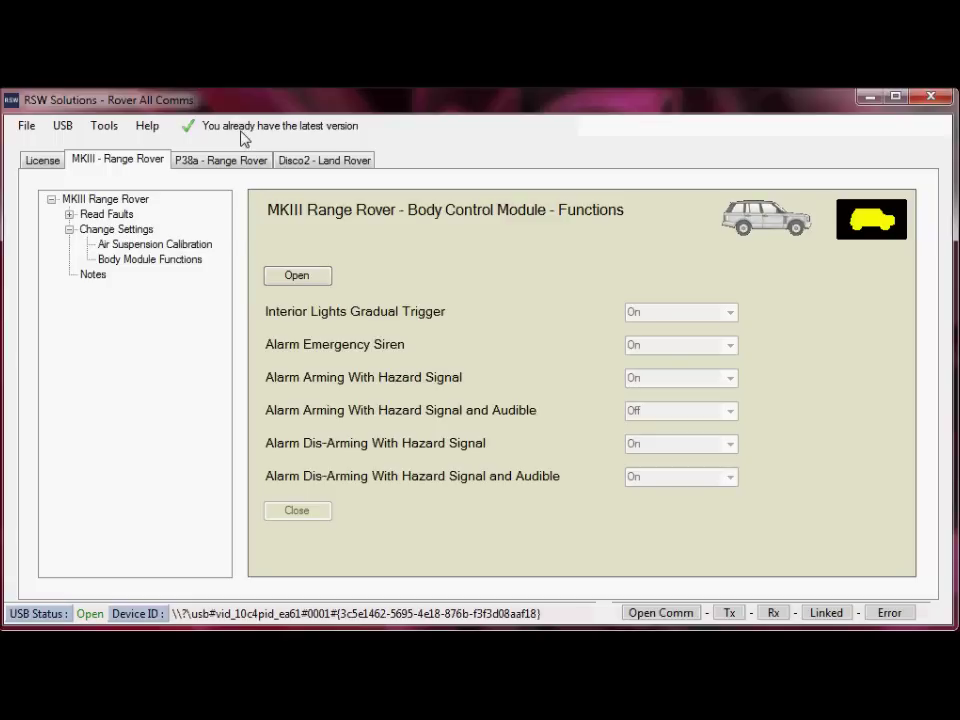
{"action": "left_click", "coordinate": [63, 128]}
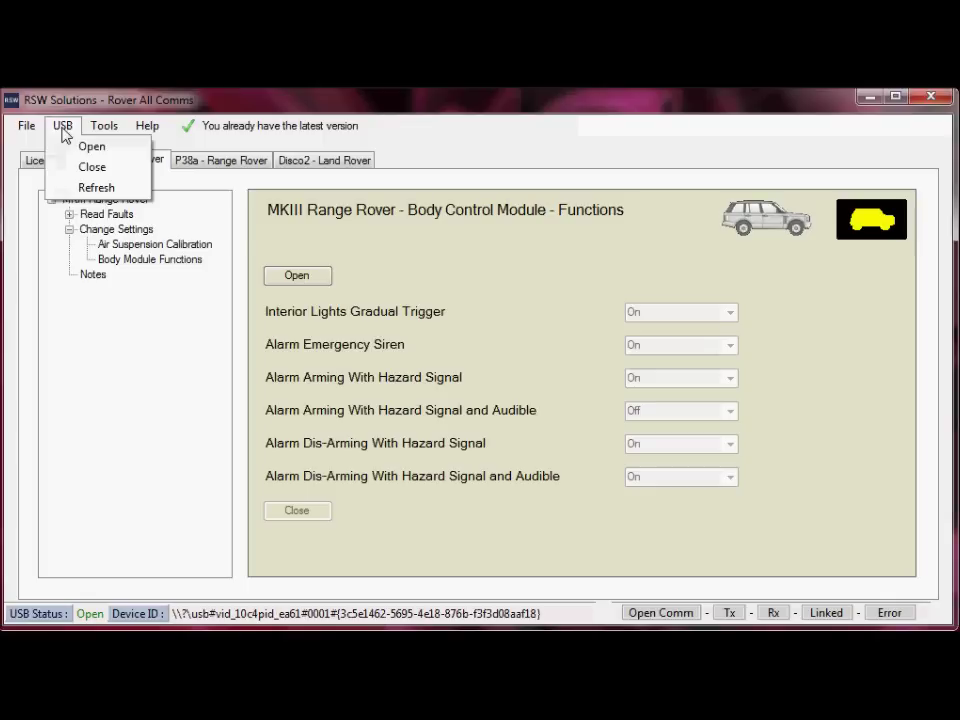
{"action": "mouse_move", "coordinate": [28, 133]}
{"action": "mouse_move", "coordinate": [141, 124]}
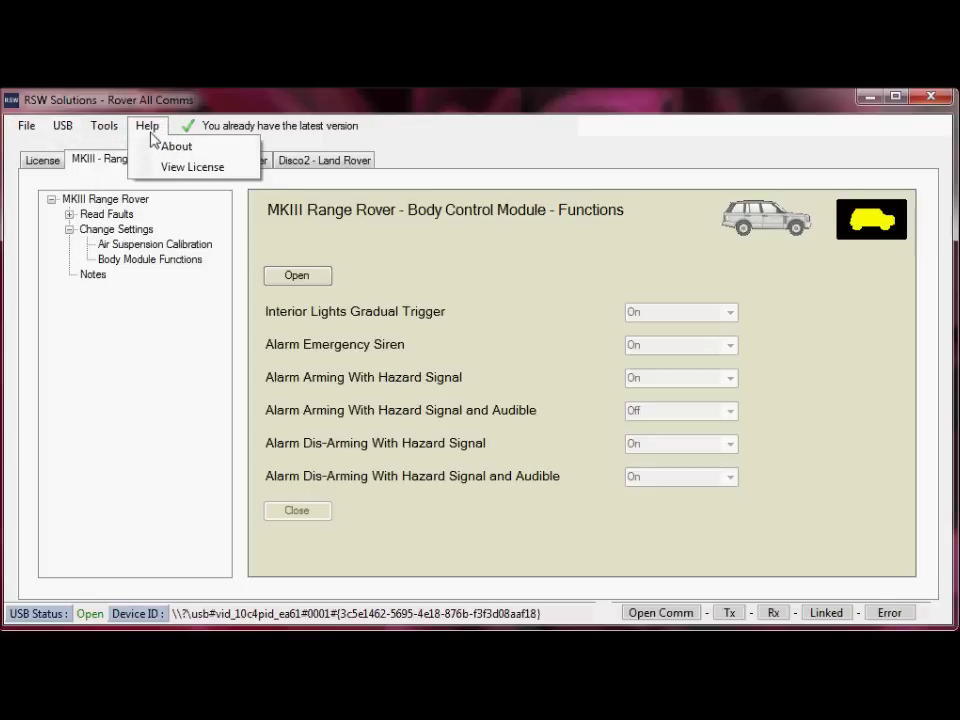
{"action": "left_click", "coordinate": [136, 106]}
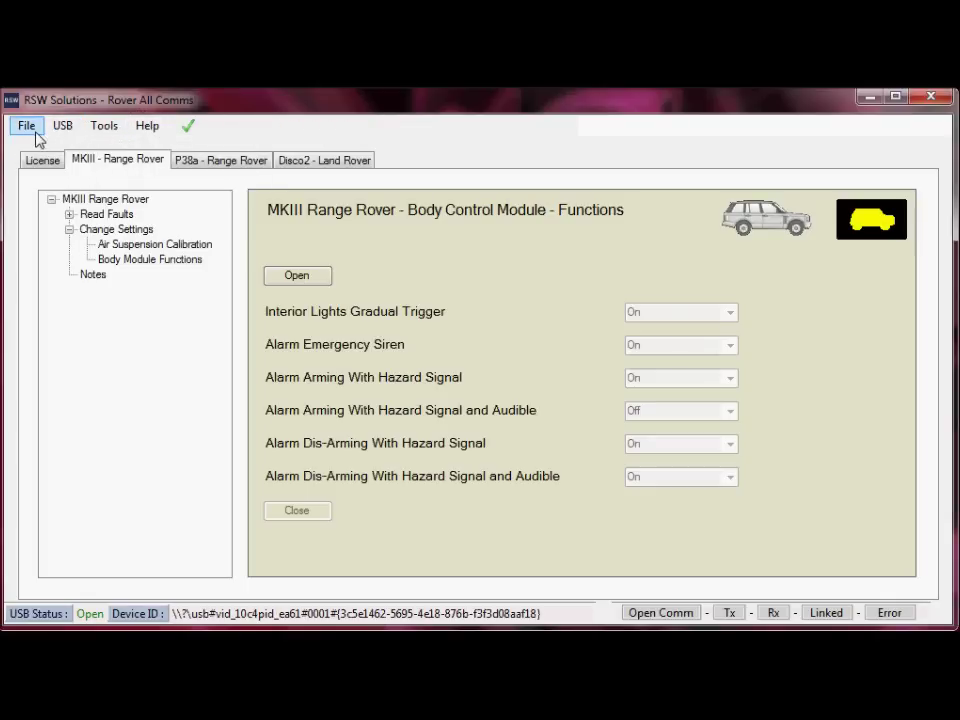